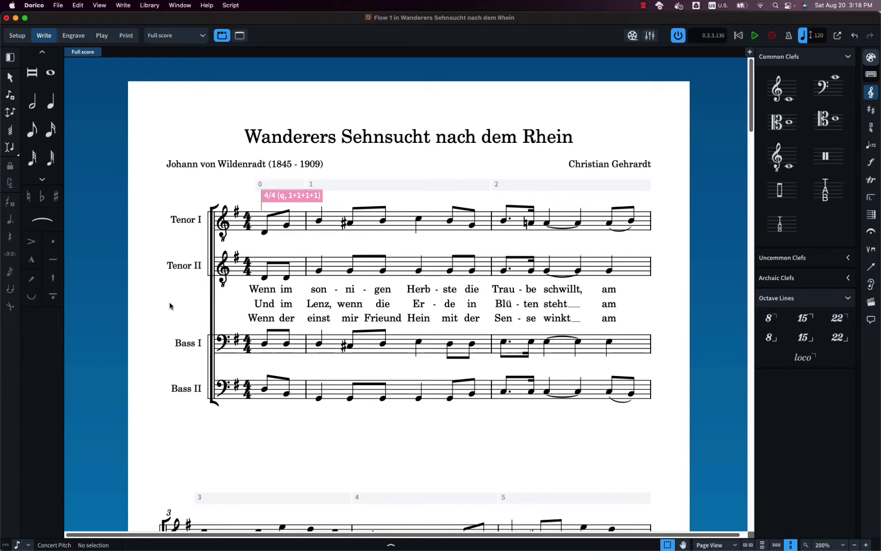
Turn on condensing from the Edit menu, scroll through the score, then return to its start
click(77, 6)
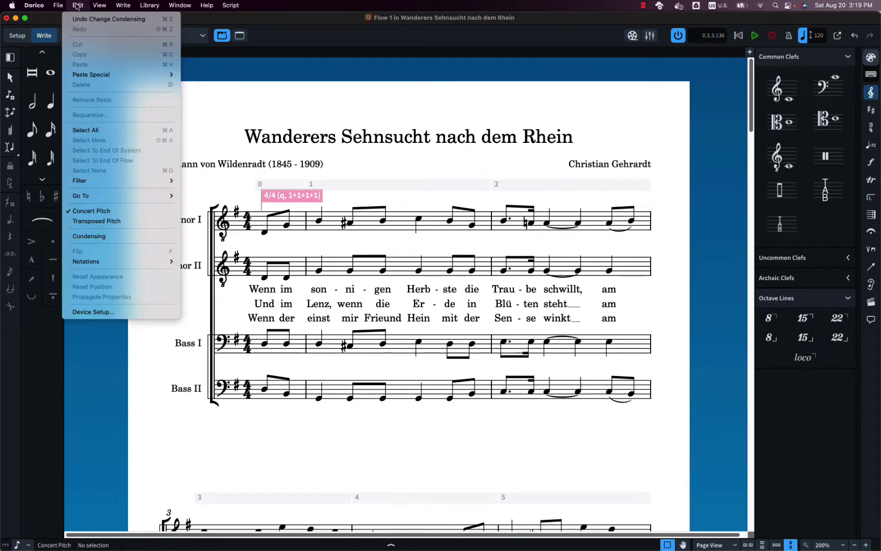
click(85, 236)
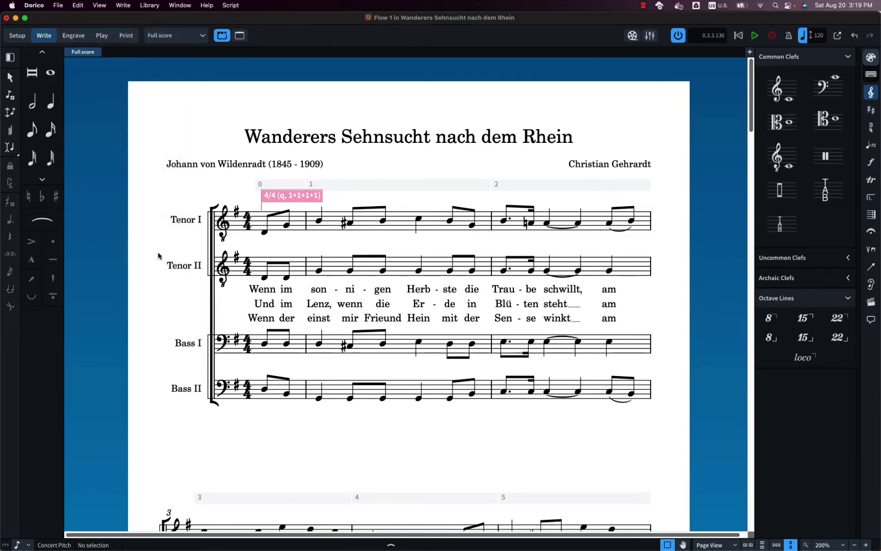
scroll(155, 251, down, 5)
scroll(154, 251, down, 20)
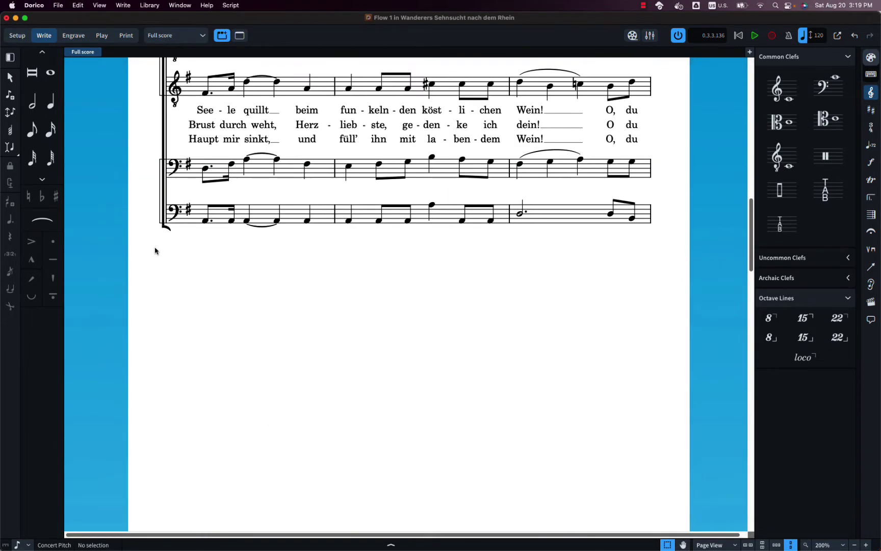
key(Home)
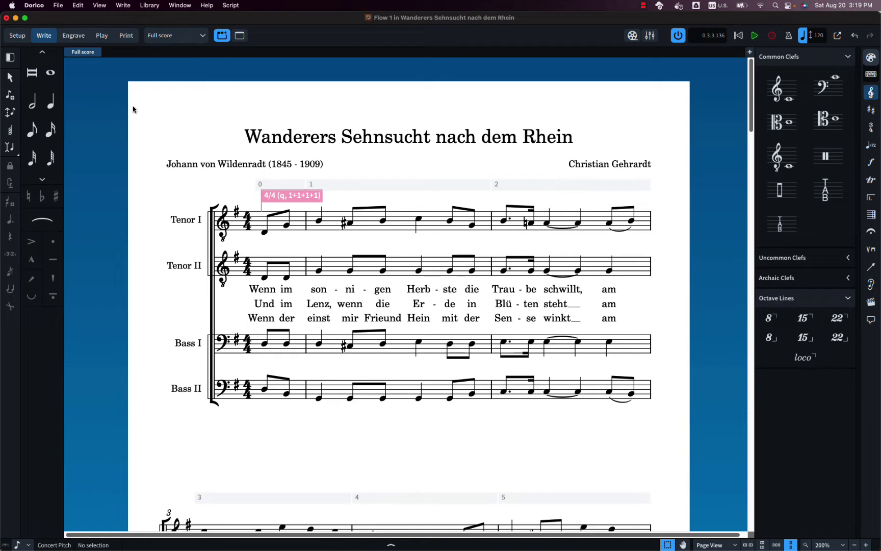
Turn condensing off again and switch to Setup mode
click(77, 5)
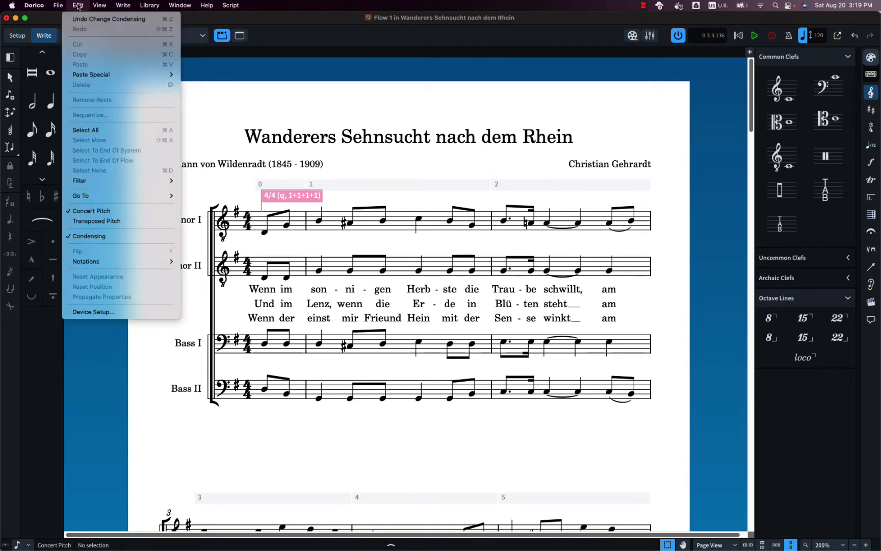
click(84, 242)
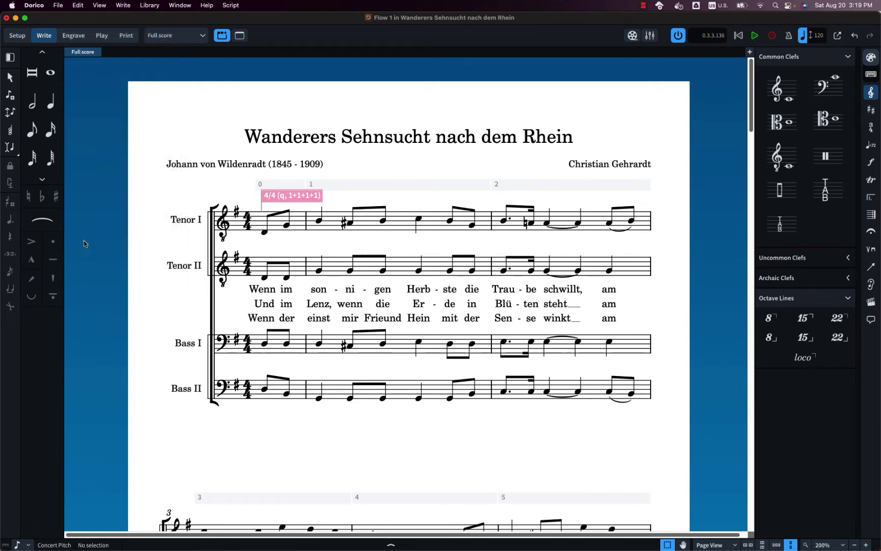
click(19, 38)
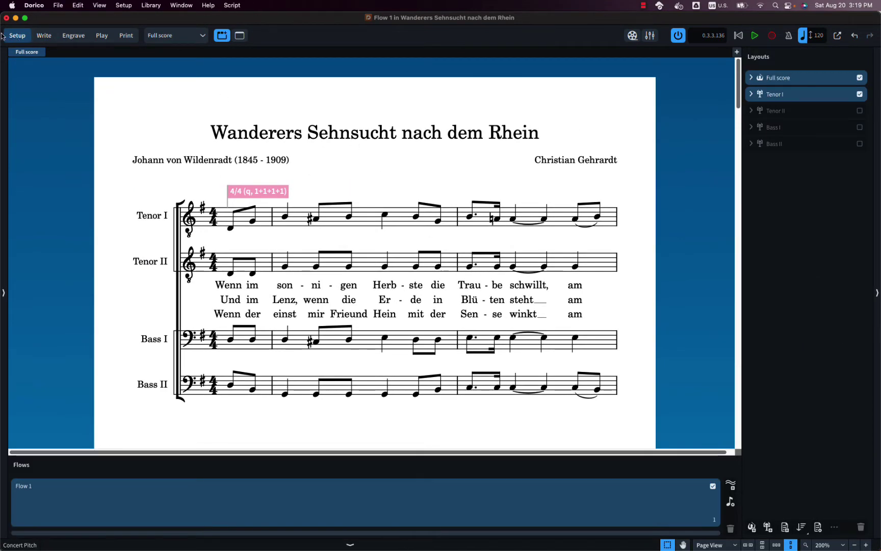
Open the full score's Layout Options at Players > Condensing and start a new custom condensing group
click(818, 528)
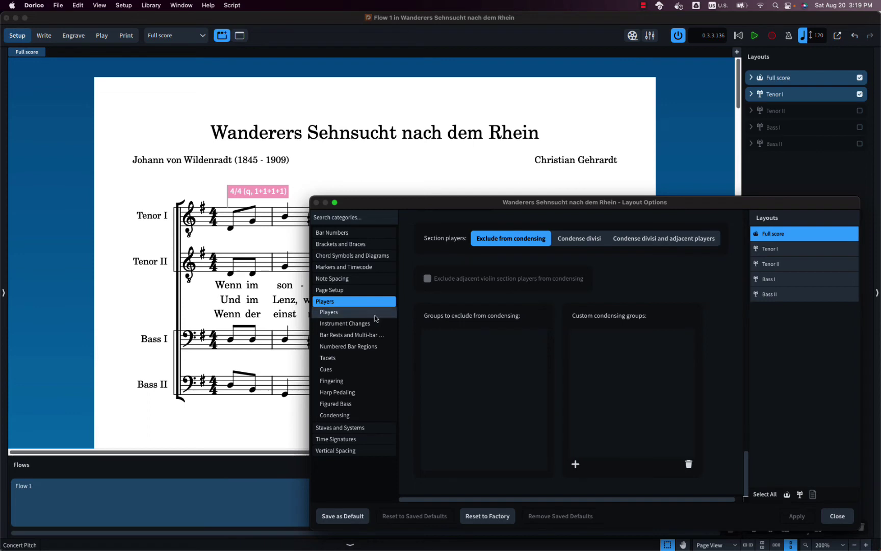
click(346, 415)
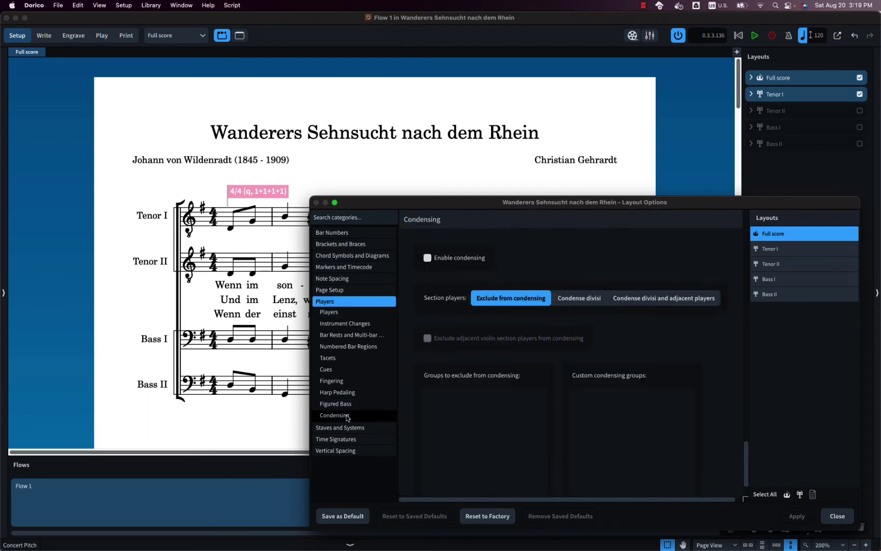
scroll(719, 362, down, 3)
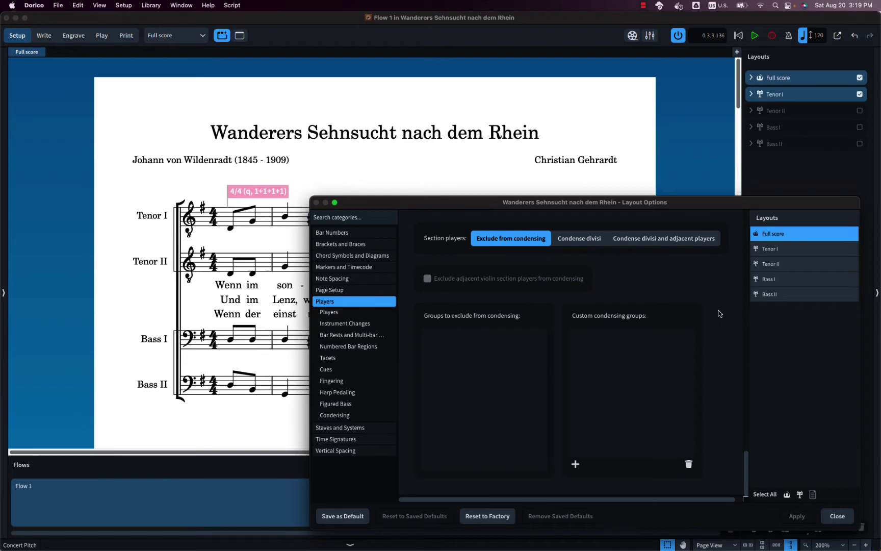
click(575, 463)
Create a custom condensing group of Tenor I and Tenor II
click(397, 159)
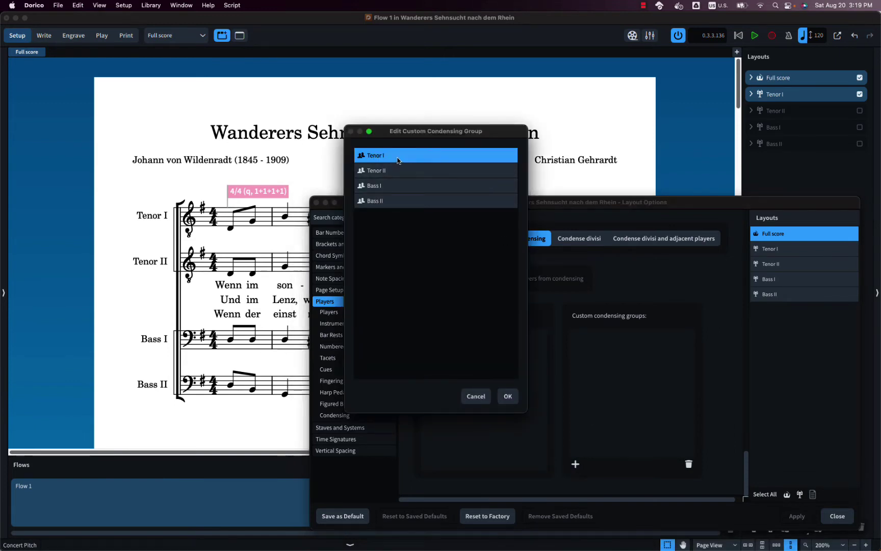
shift+click(402, 173)
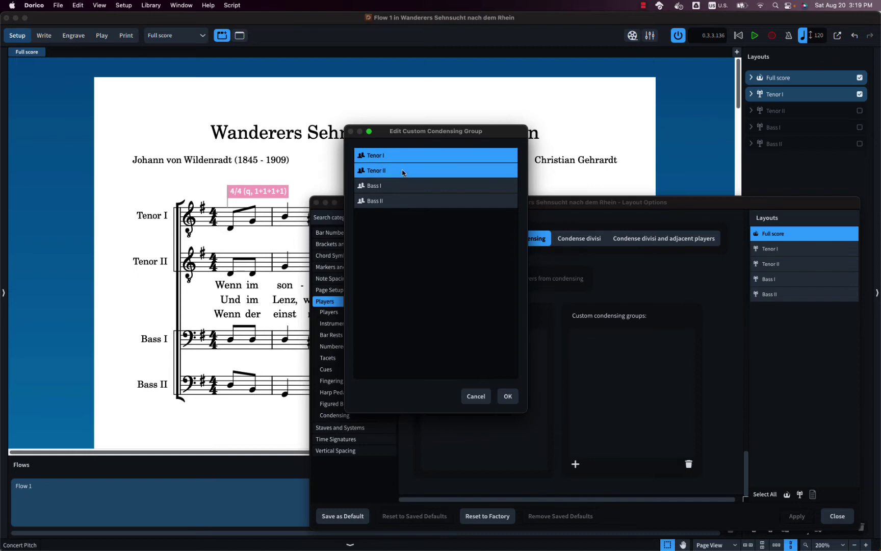
click(508, 396)
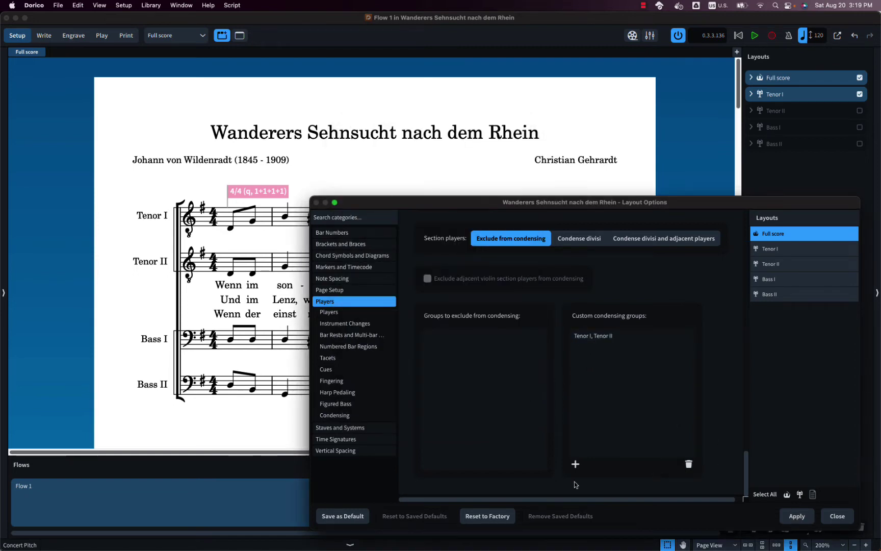
Create a Bass I and Bass II group, then apply the groups and close Layout Options
click(575, 464)
click(390, 154)
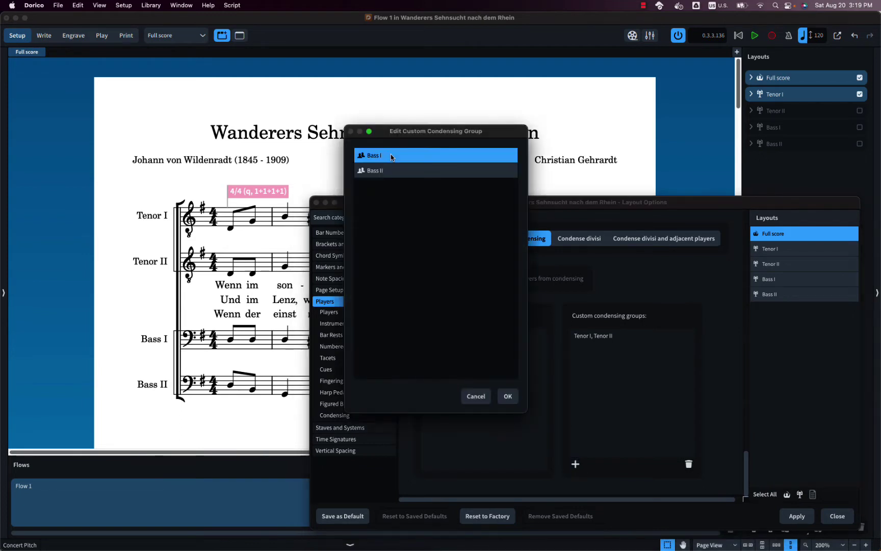
click(399, 172)
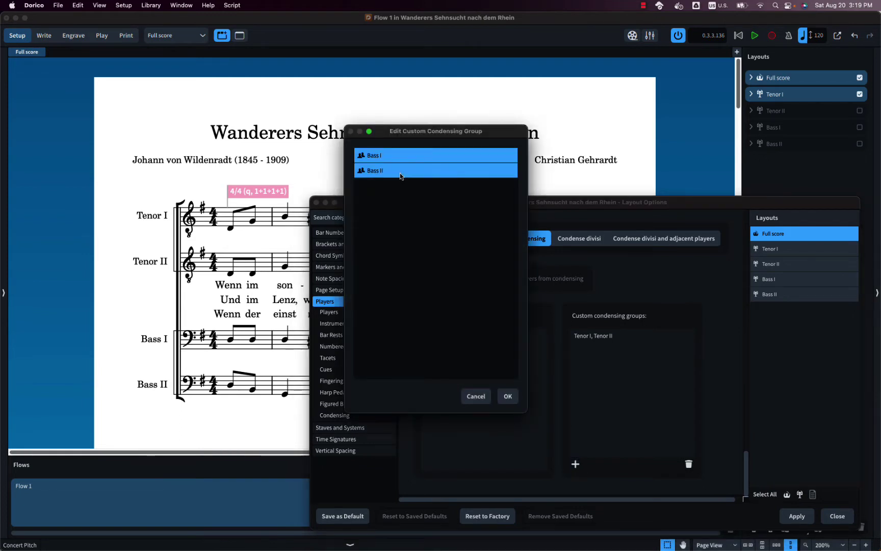
click(509, 397)
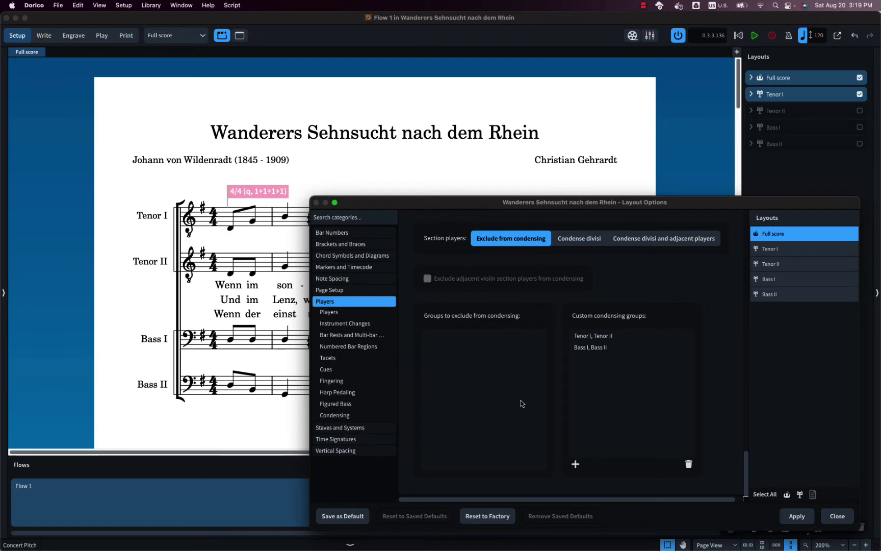
click(792, 520)
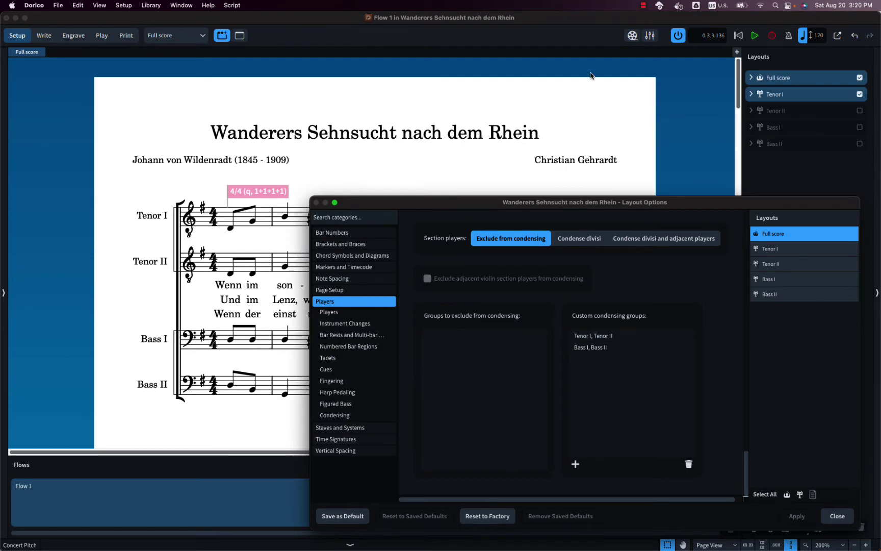
key(Escape)
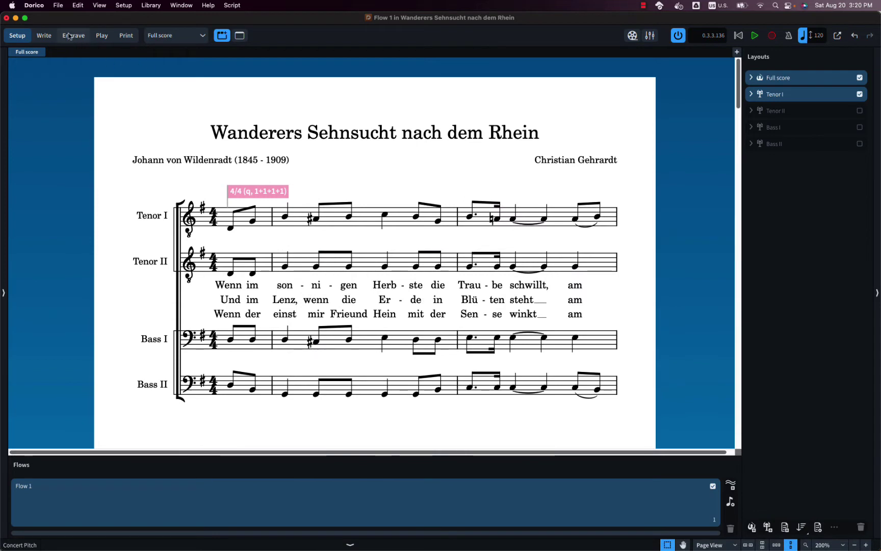
In Write mode, turn condensing on and scroll through the score to check the merged staves
click(44, 36)
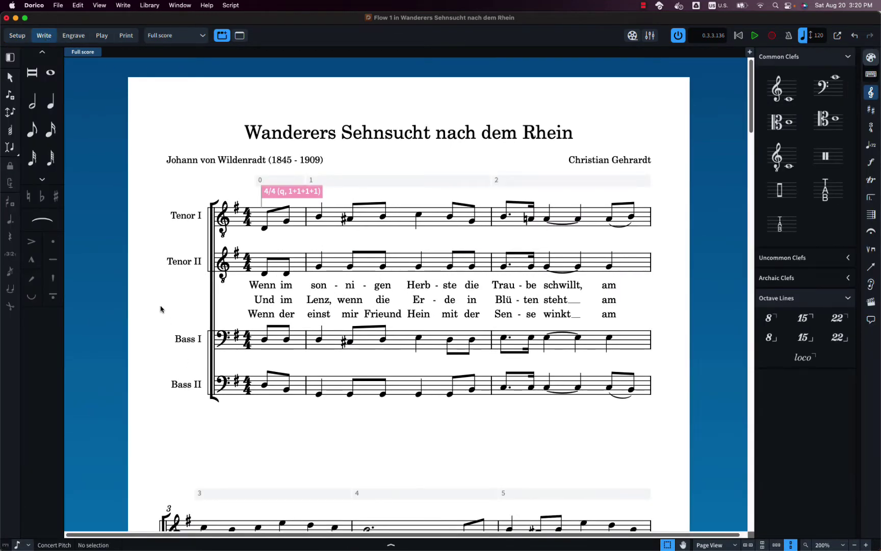
click(83, 6)
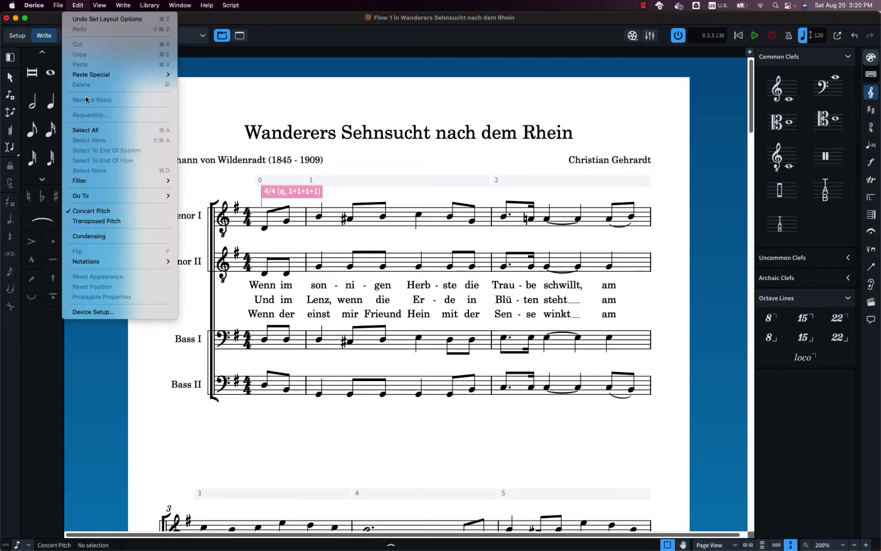
click(85, 236)
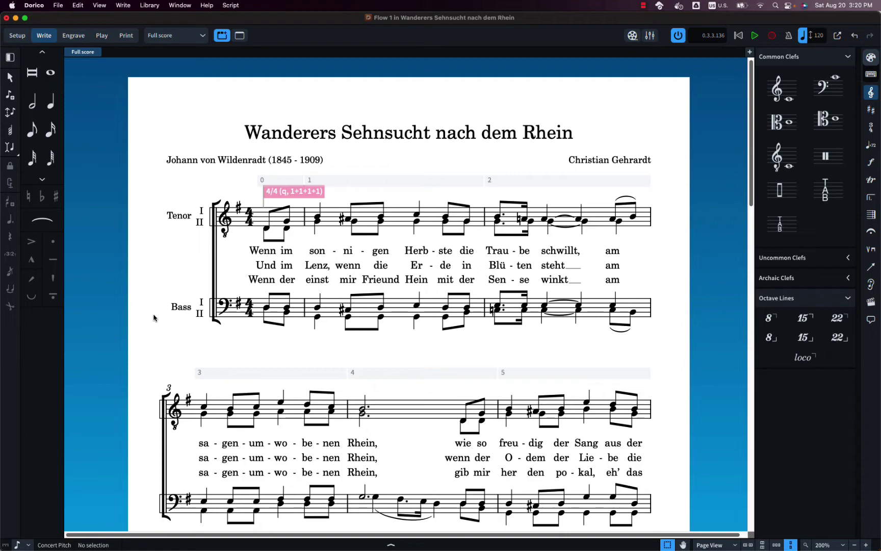
scroll(155, 327, down, 15)
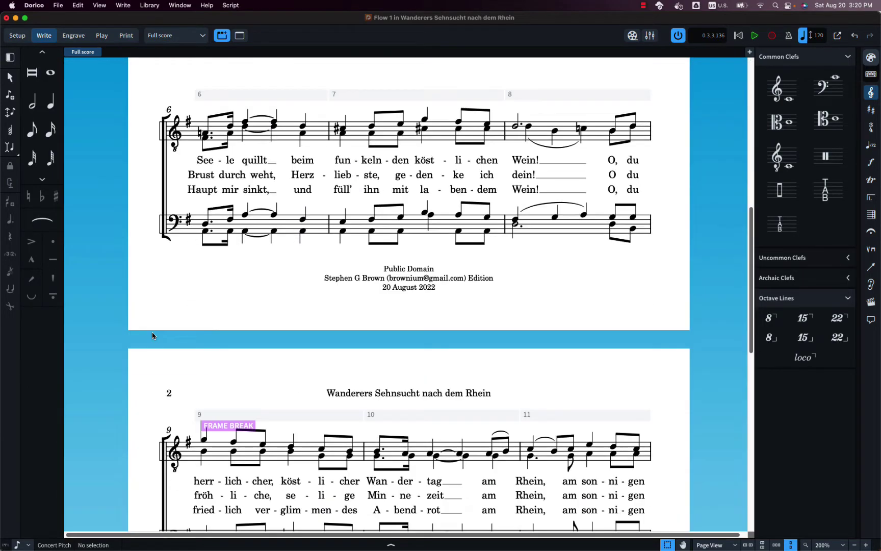
scroll(151, 337, down, 5)
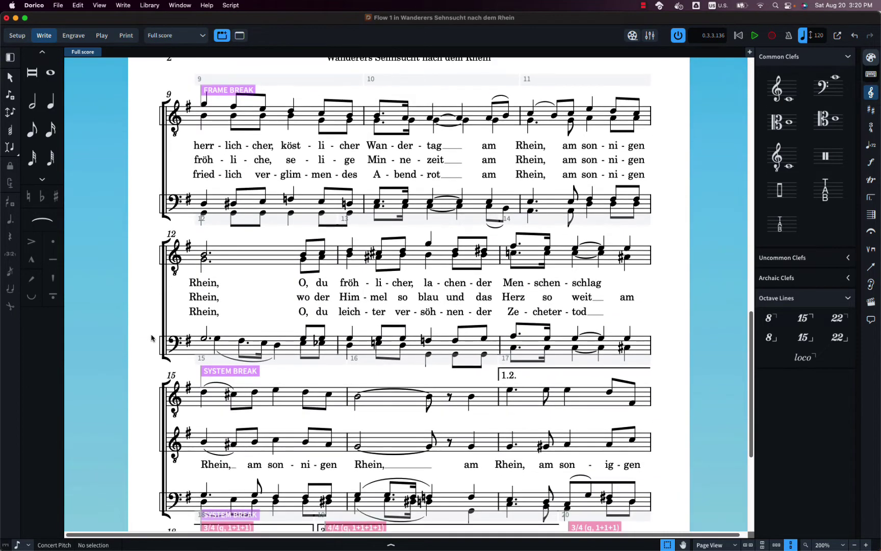
scroll(151, 338, down, 5)
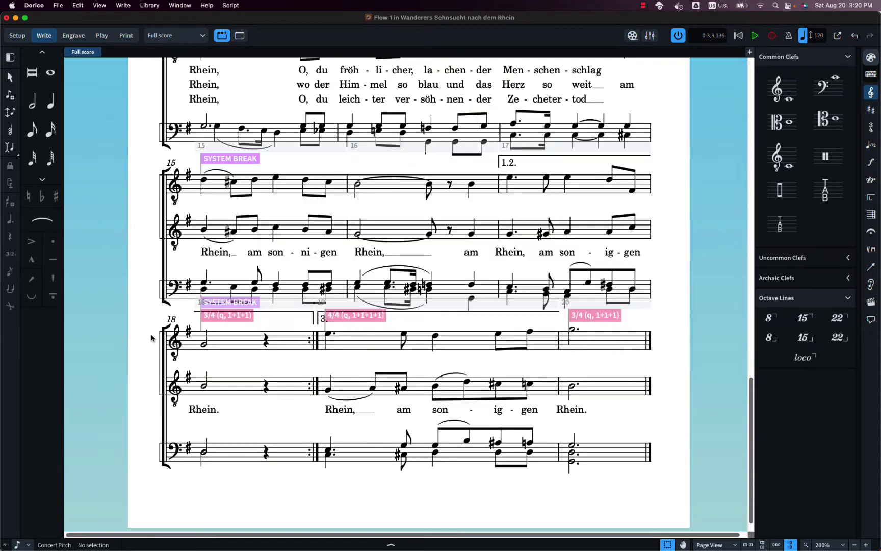
scroll(163, 296, up, 1)
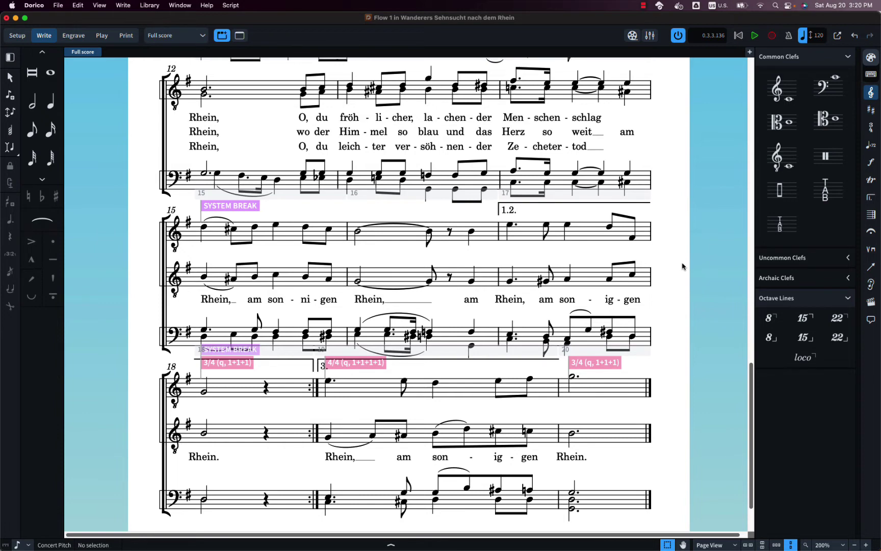
key(super+Tab)
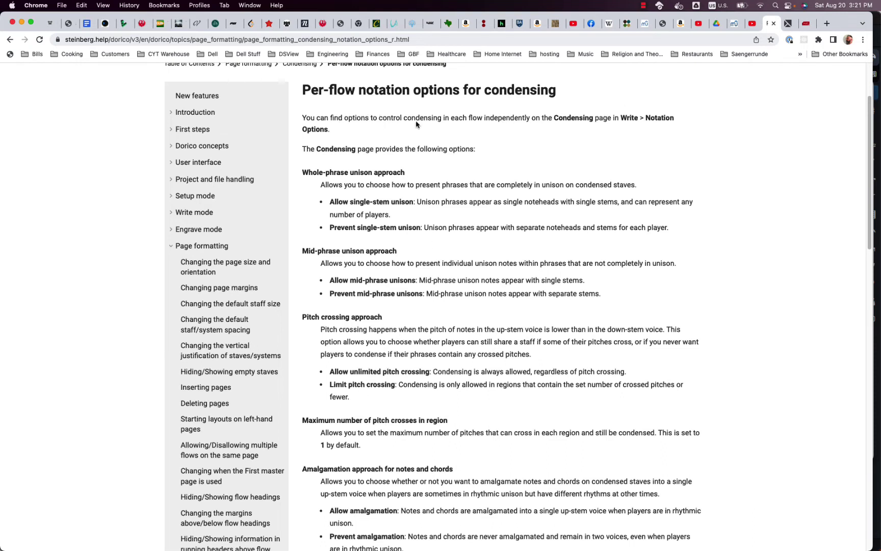
Highlight the help page's sentence on where condensing options live, then return to Dorico
drag(303, 119, 350, 129)
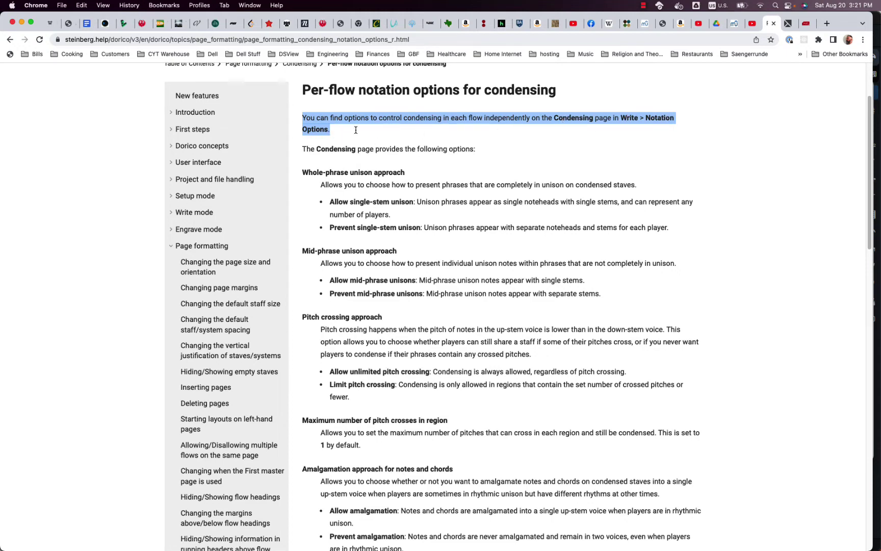
key(super+Tab)
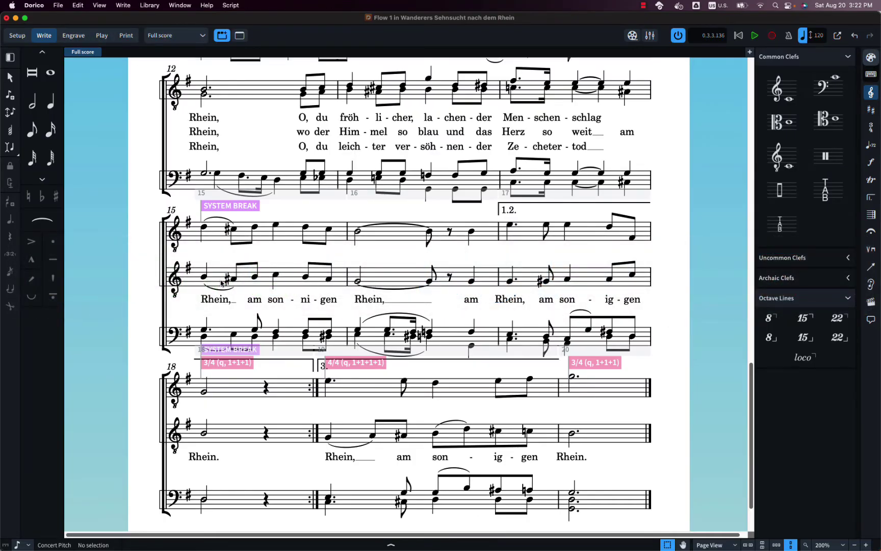
Set Flow 1's condensing Notation Options to Allow unlimited pitch crossing, apply, and close
click(149, 5)
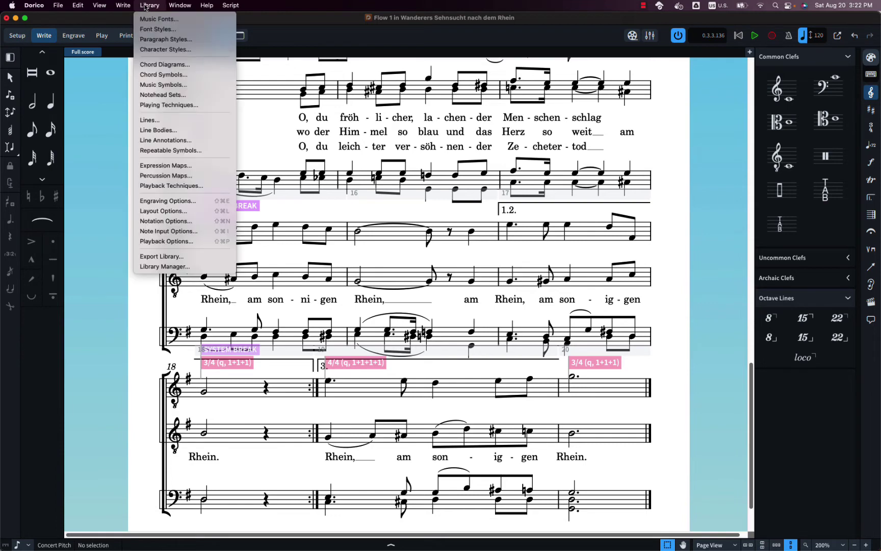
click(158, 223)
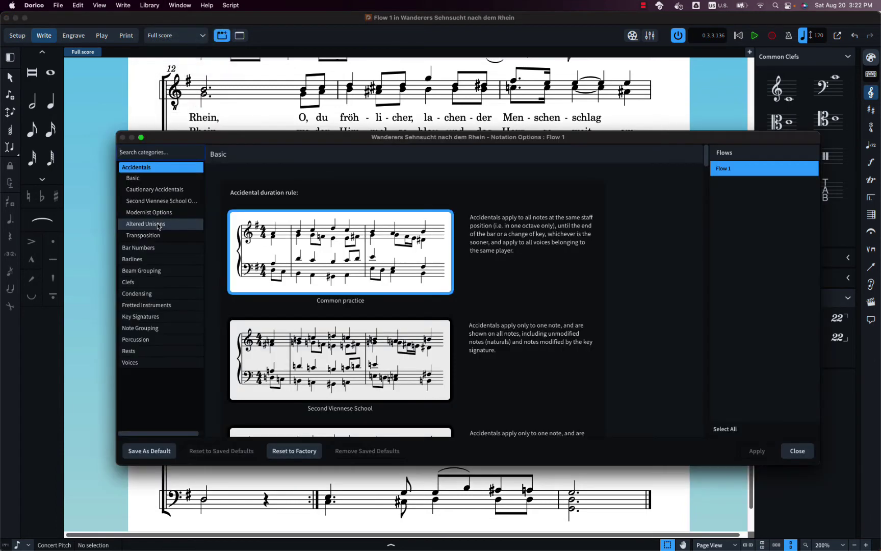
click(132, 296)
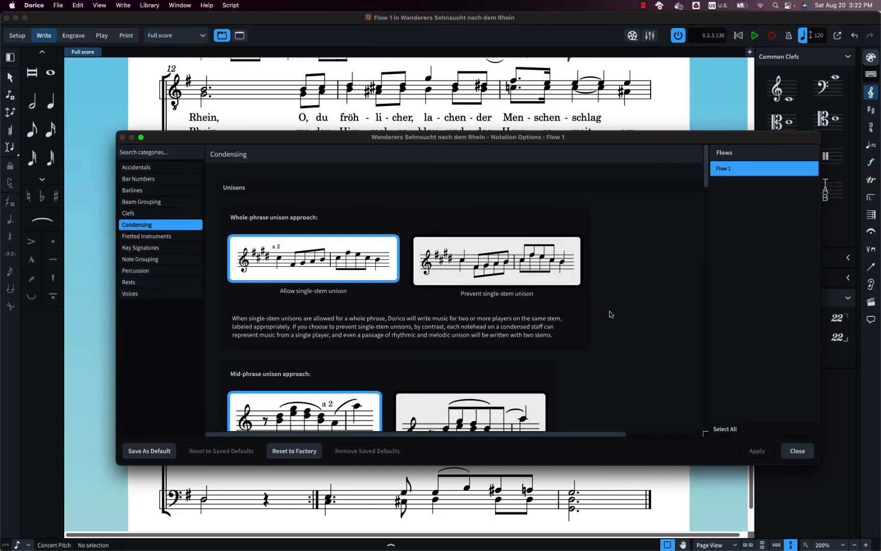
scroll(616, 312, down, 5)
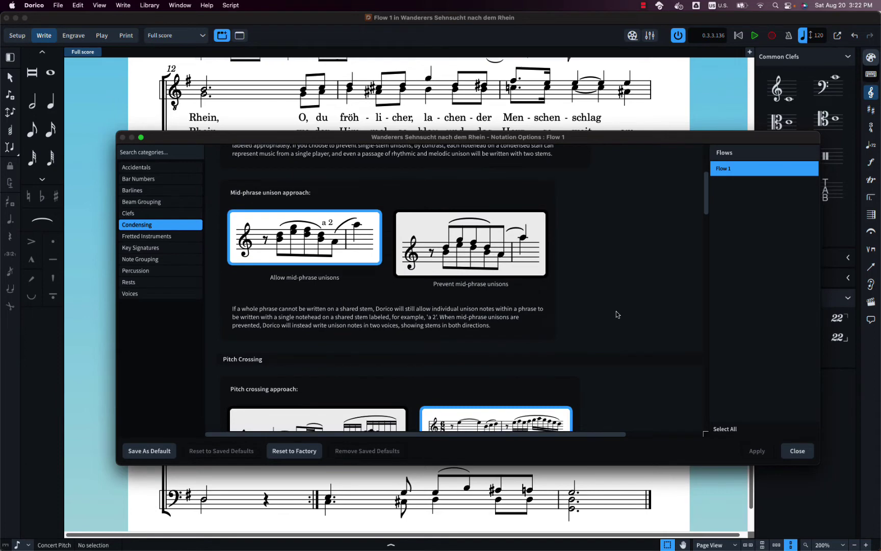
scroll(616, 312, down, 5)
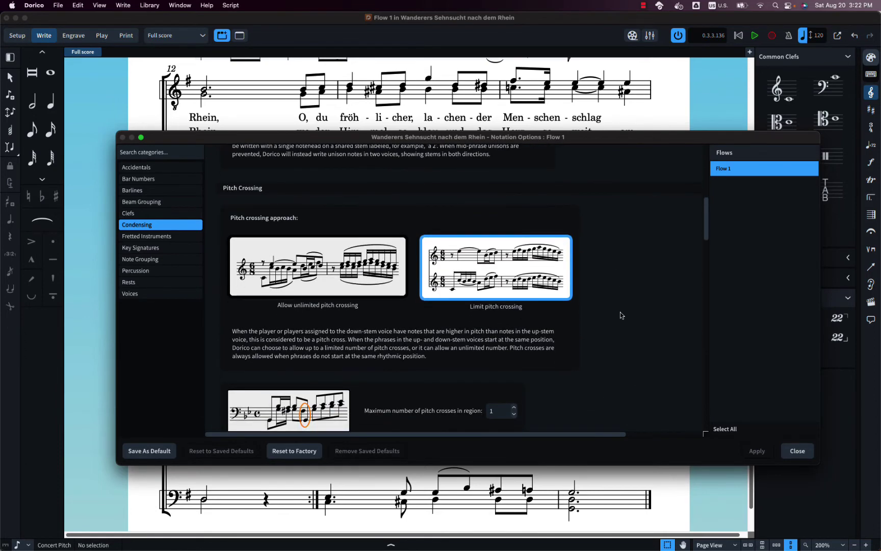
scroll(621, 315, down, 1)
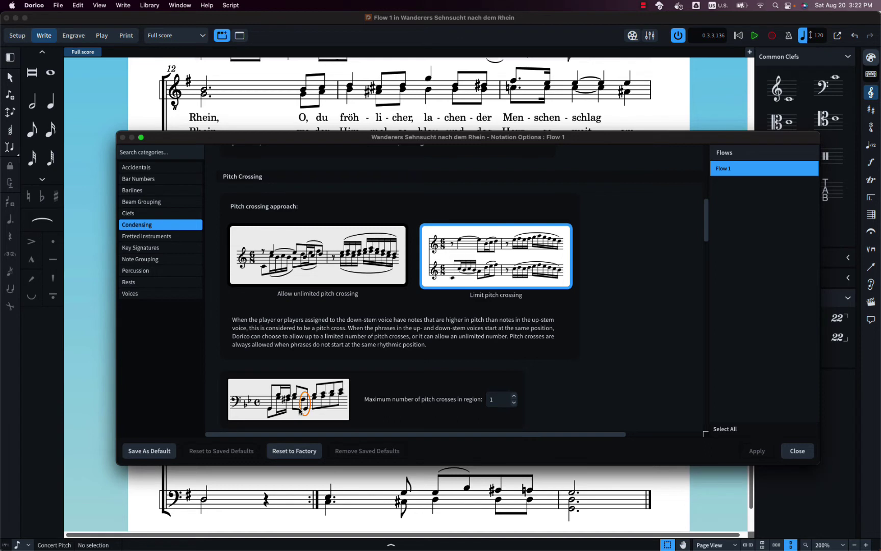
click(307, 260)
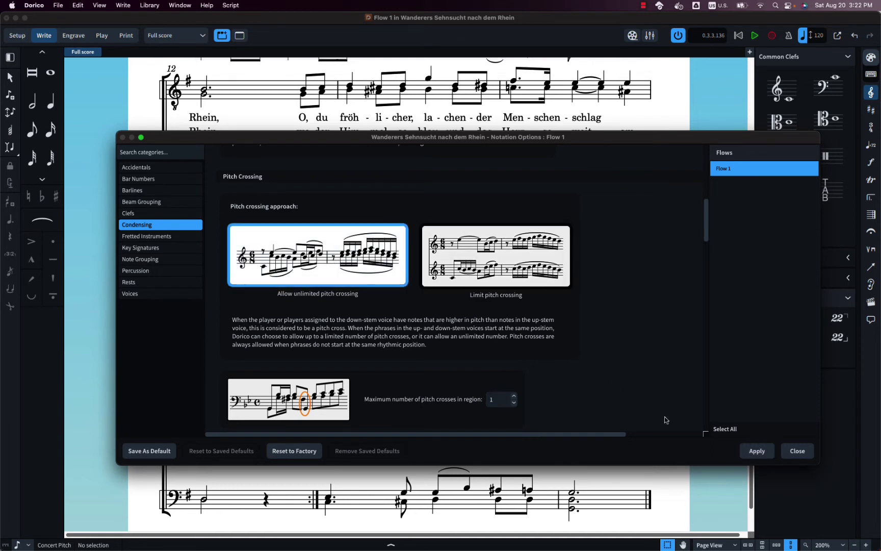
click(769, 455)
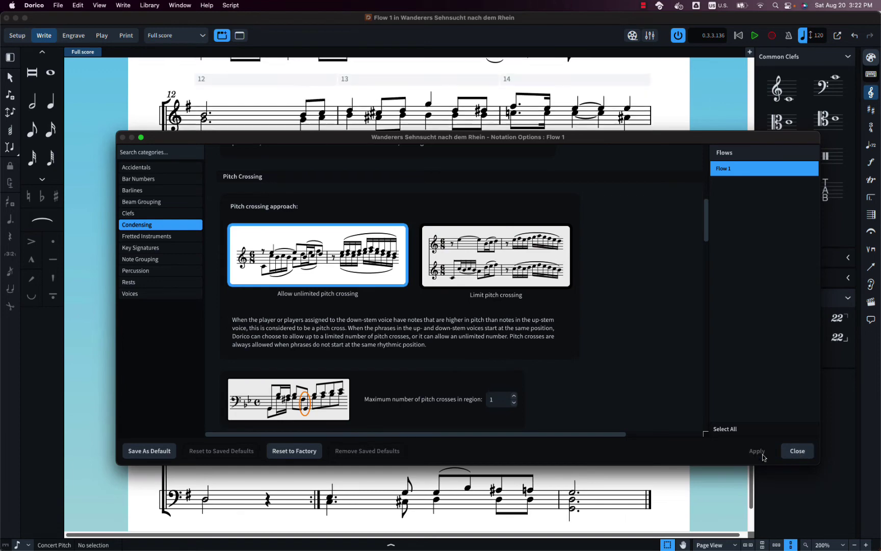
click(797, 451)
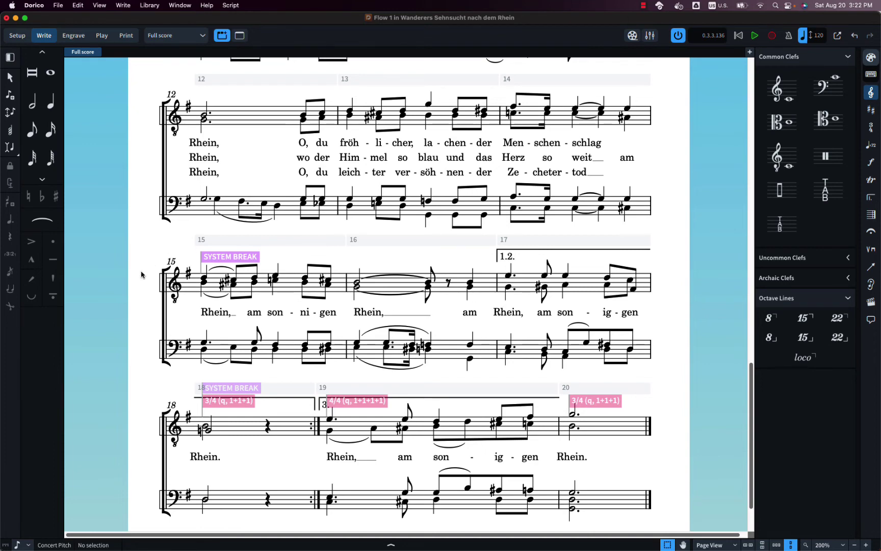
Scroll to the top, turn condensing off, and select Tenor II's first note
scroll(141, 275, up, 15)
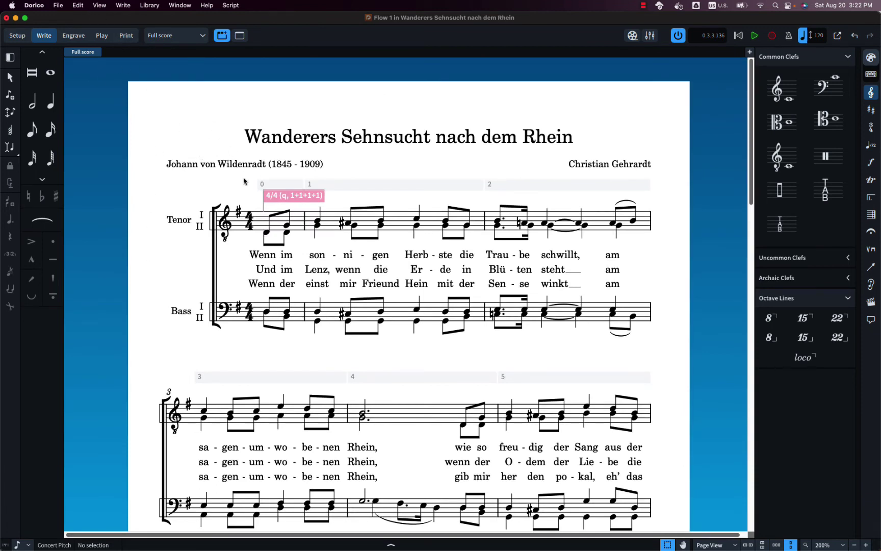
click(79, 6)
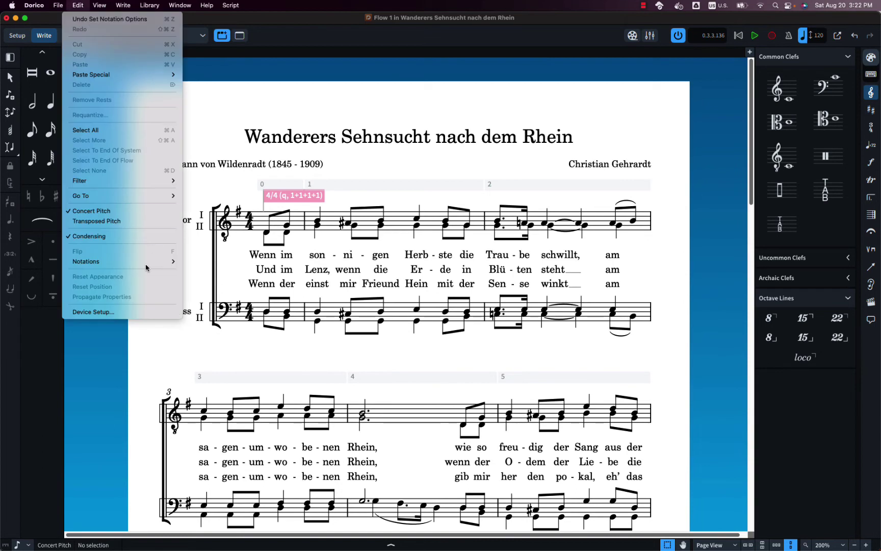
click(90, 236)
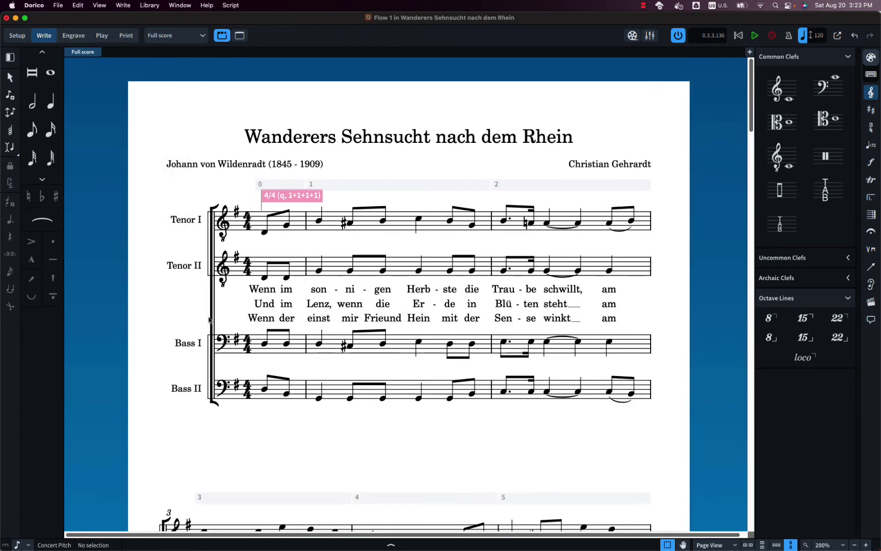
click(262, 289)
super+click(264, 277)
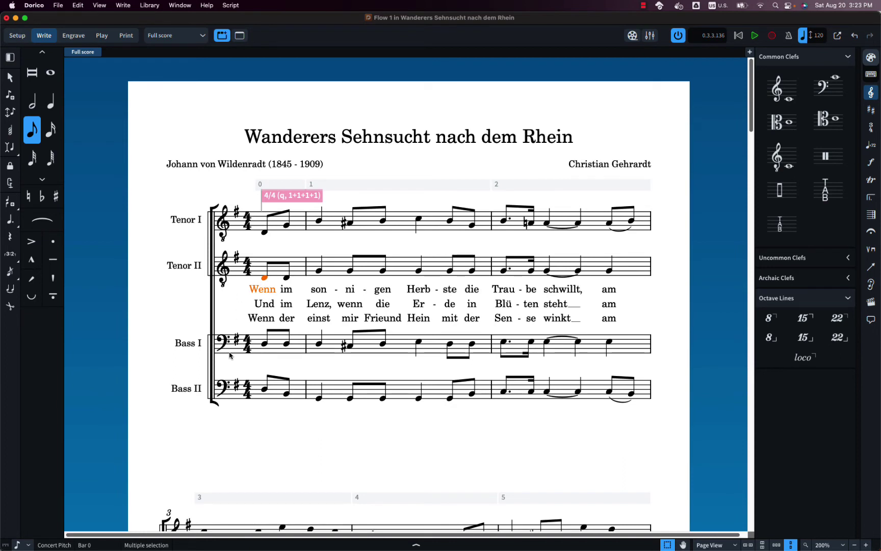
Add the lyrics 'Wenn' and 'im' to Tenor I's first two notes
click(264, 233)
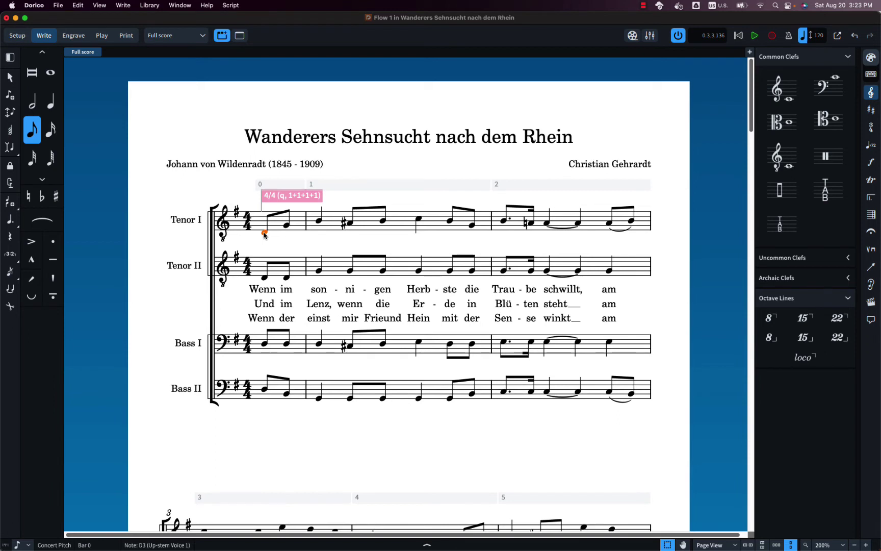
key(shift+l)
text(We)
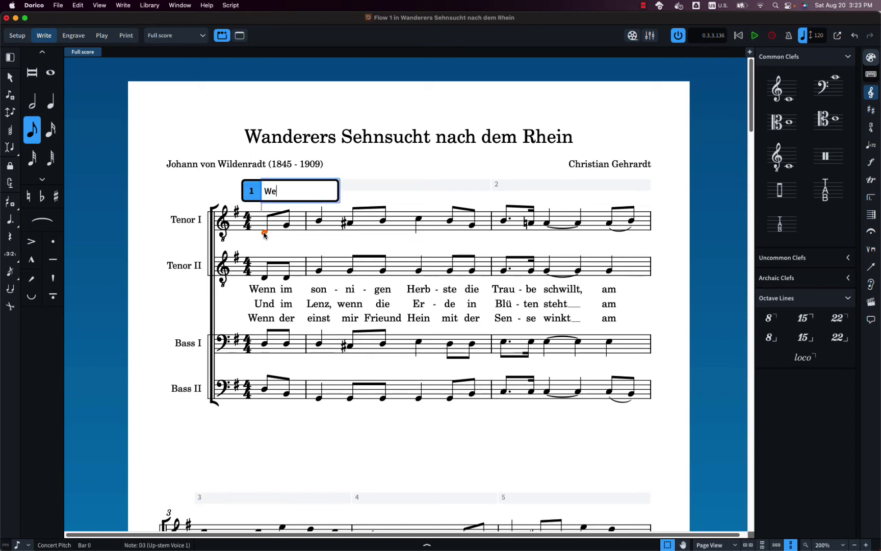
text(nn)
key(space)
text(im)
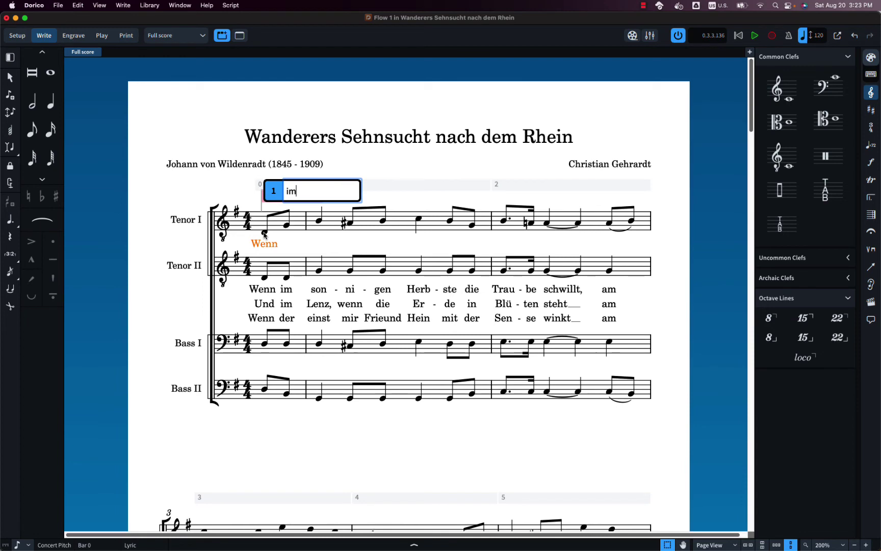
key(Return)
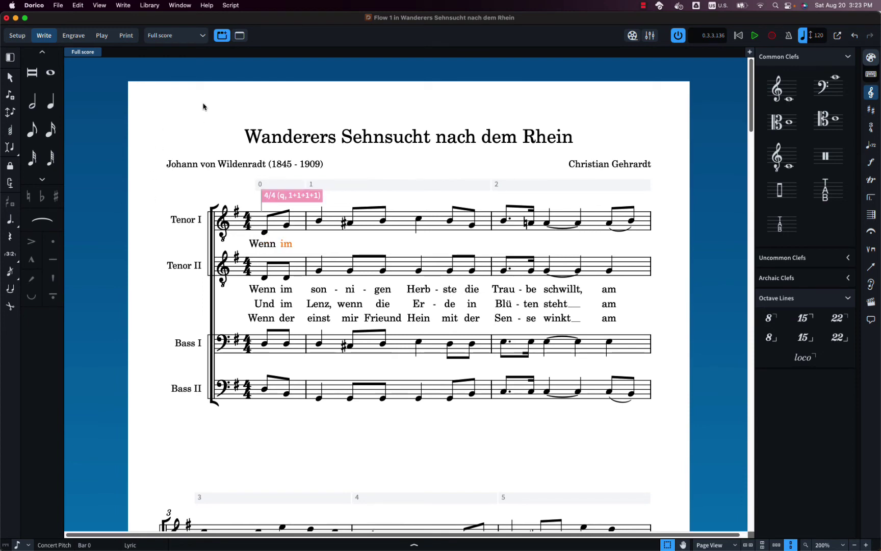
click(77, 5)
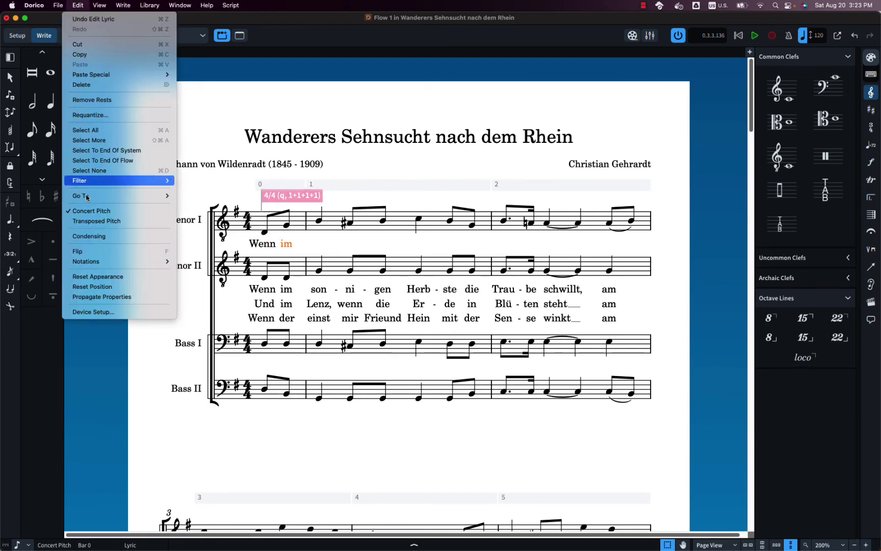
Turn condensing back on, then off again
click(88, 237)
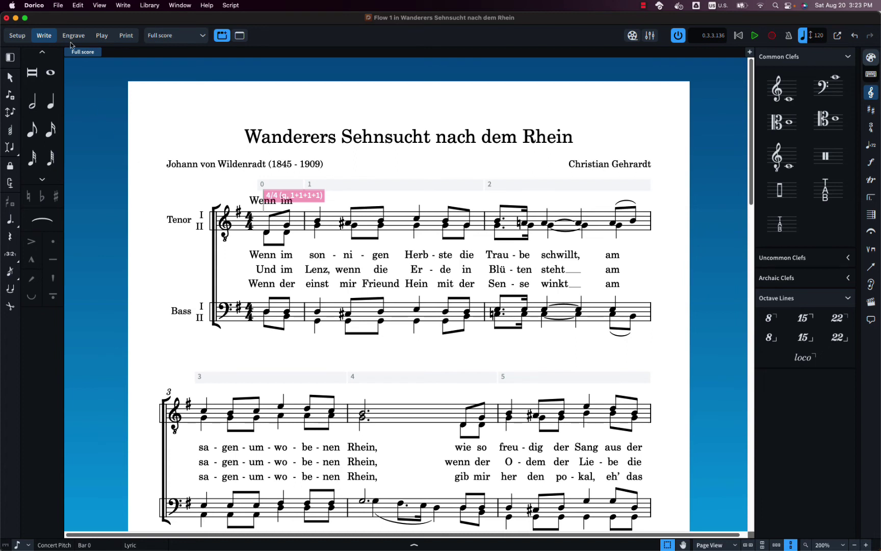
click(76, 5)
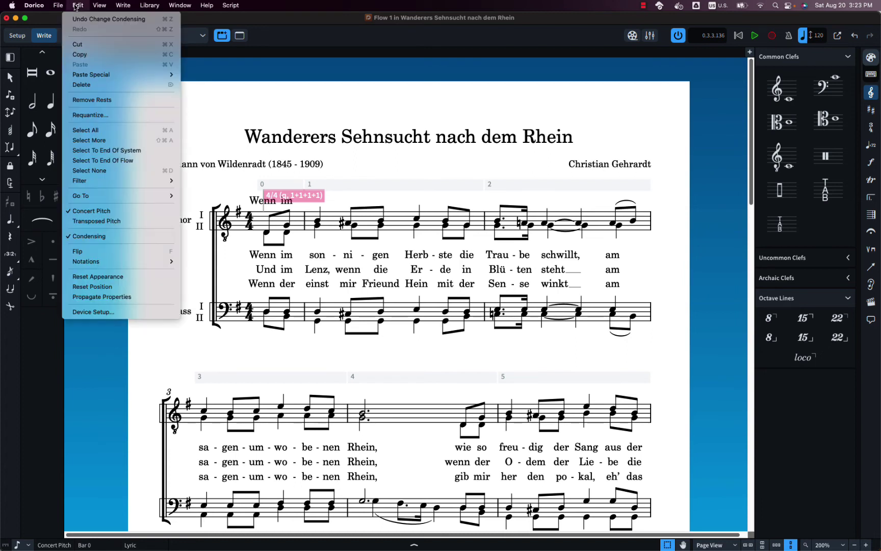
click(86, 242)
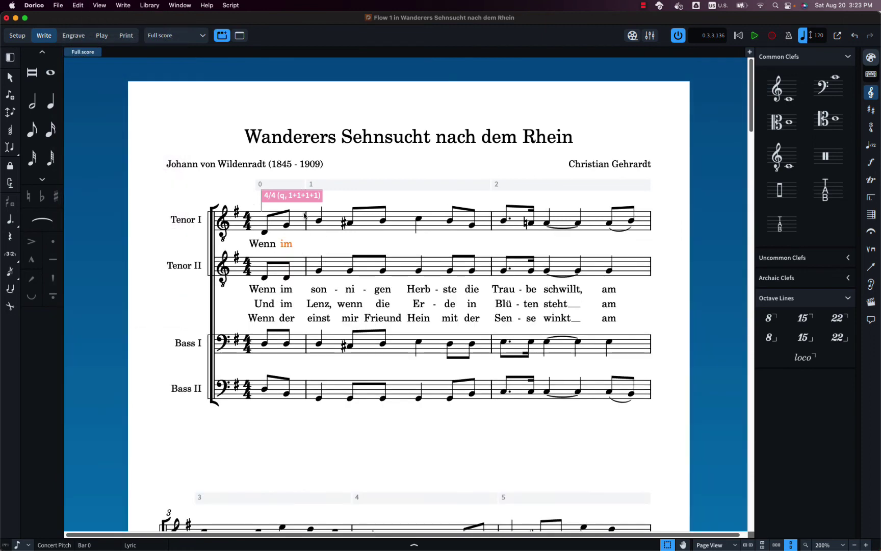
Delete Tenor I's lyrics 'Wenn' and 'im', then select Tenor II's first note
click(265, 231)
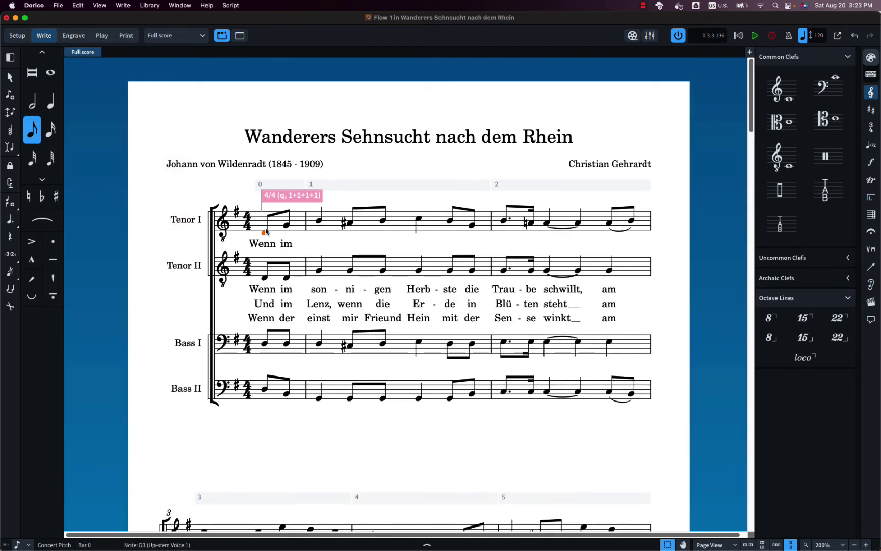
key(shift+l)
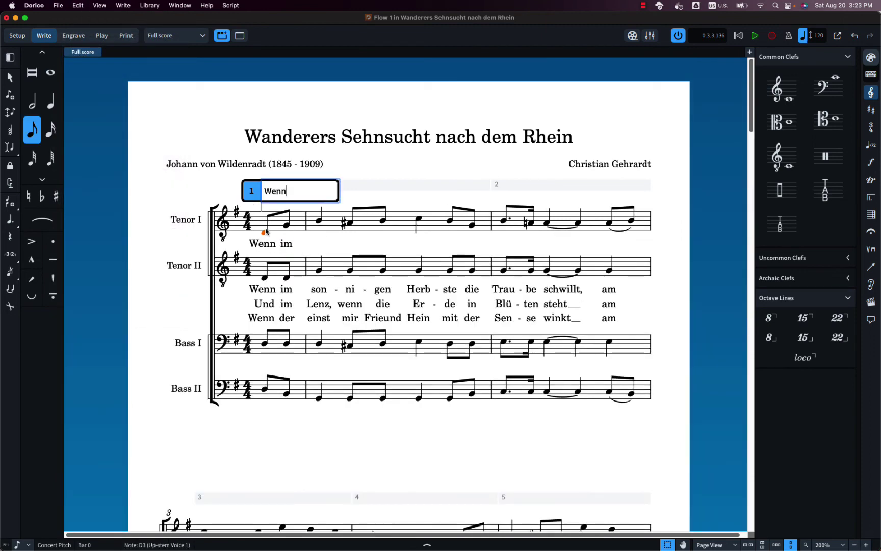
key(space)
key(space)
key(shift+space)
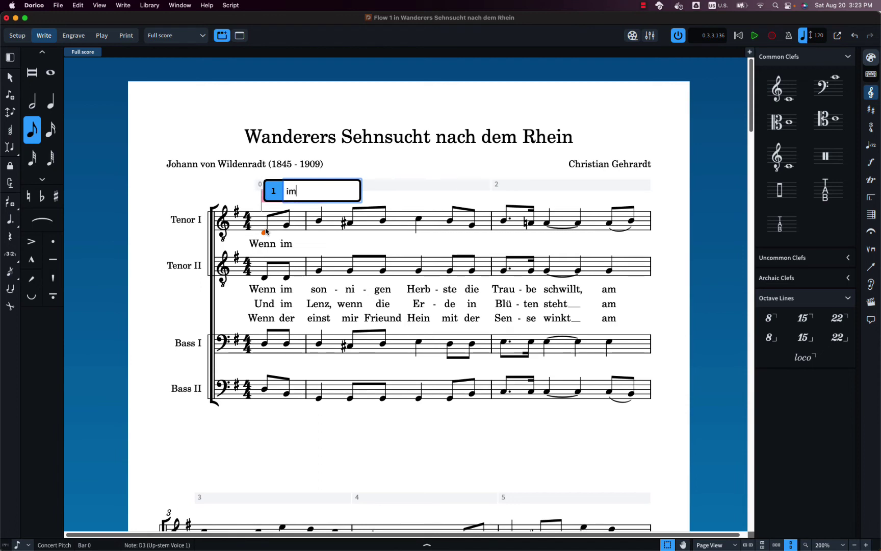
key(BackSpace)
key(shift+space)
key(BackSpace)
key(Escape)
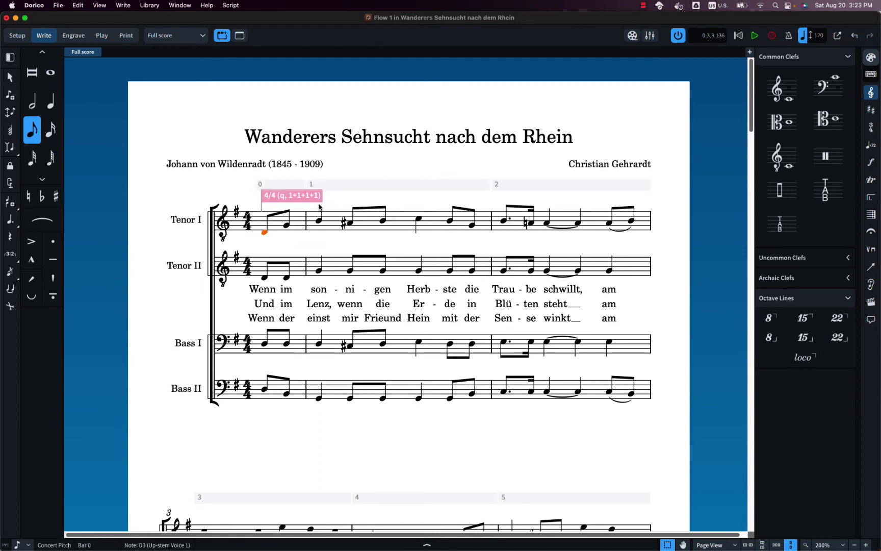
key(Escape)
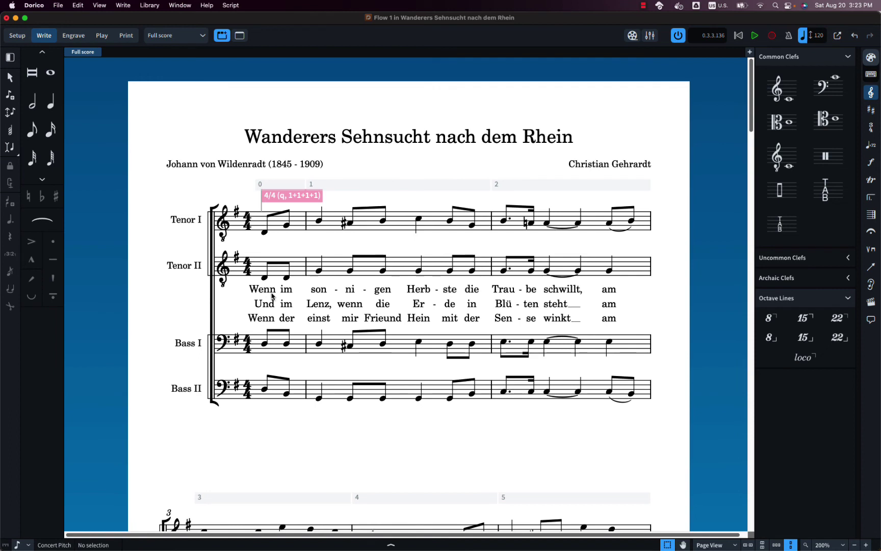
click(270, 278)
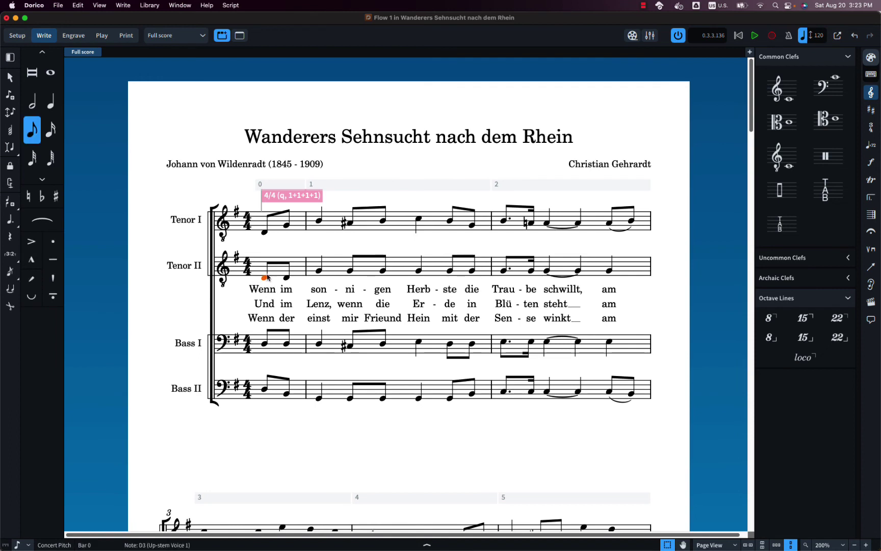